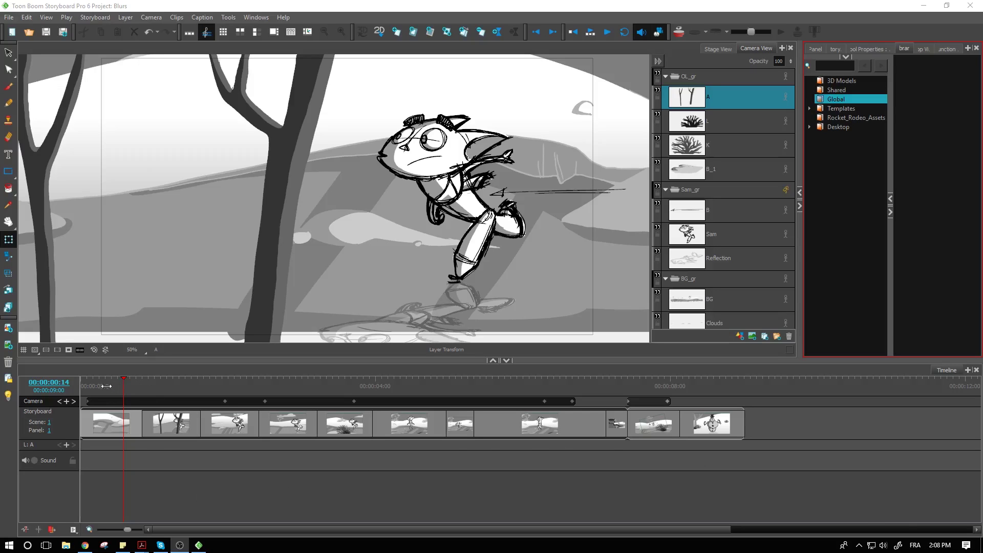
Step: Duplicate tree layer A as A_1 and hide the original layer A
mouse_move(106, 386)
mouse_down()
mouse_move(168, 411)
mouse_move(138, 413)
mouse_move(146, 426)
mouse_up()
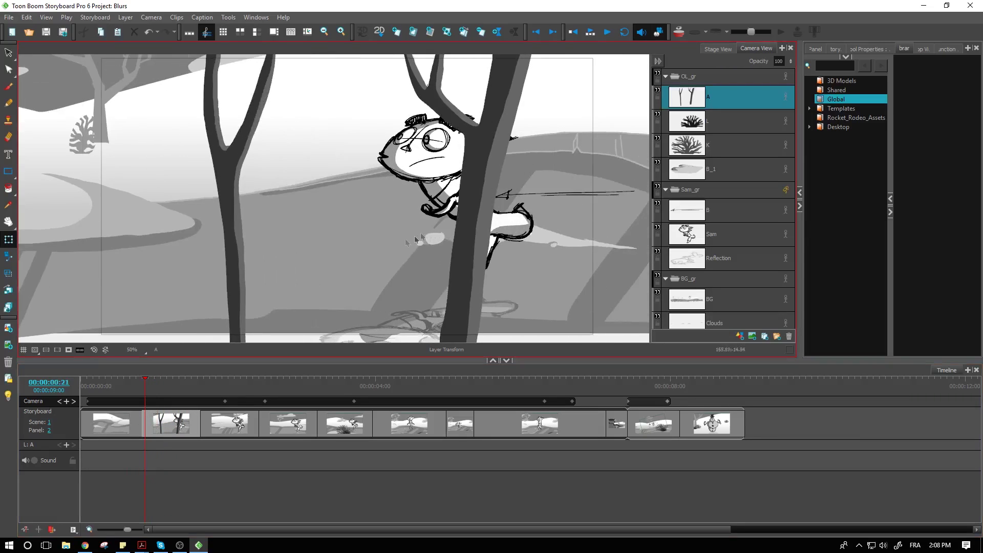
drag(148, 386, 116, 386)
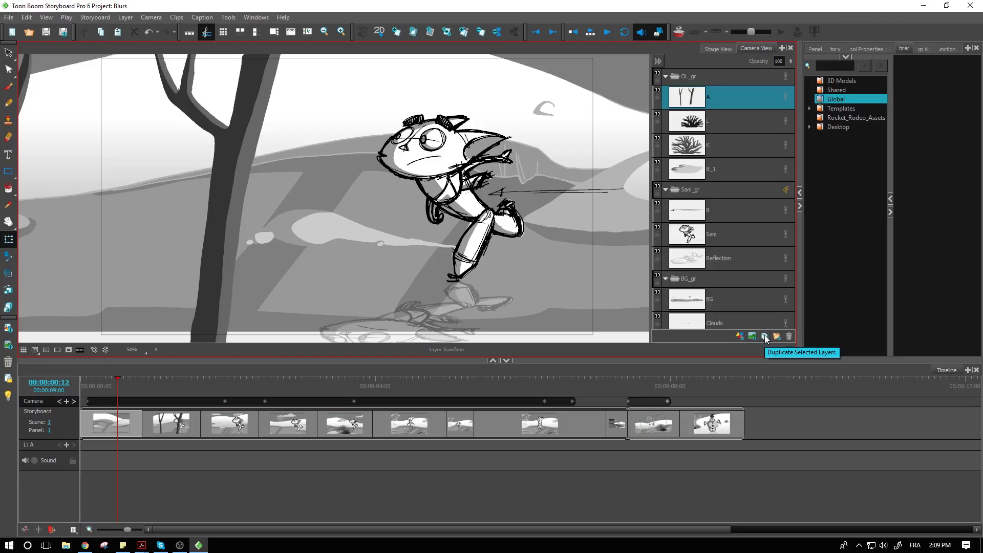
click(765, 336)
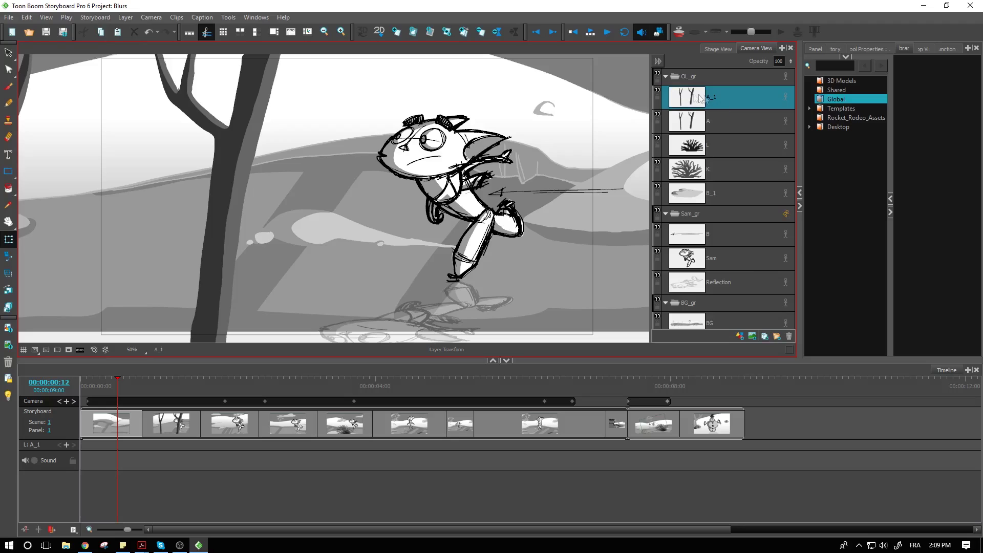
click(658, 114)
Step: Convert A_1 to a bitmap layer at 1200% resolution (23040×12960 px)
right_click(699, 98)
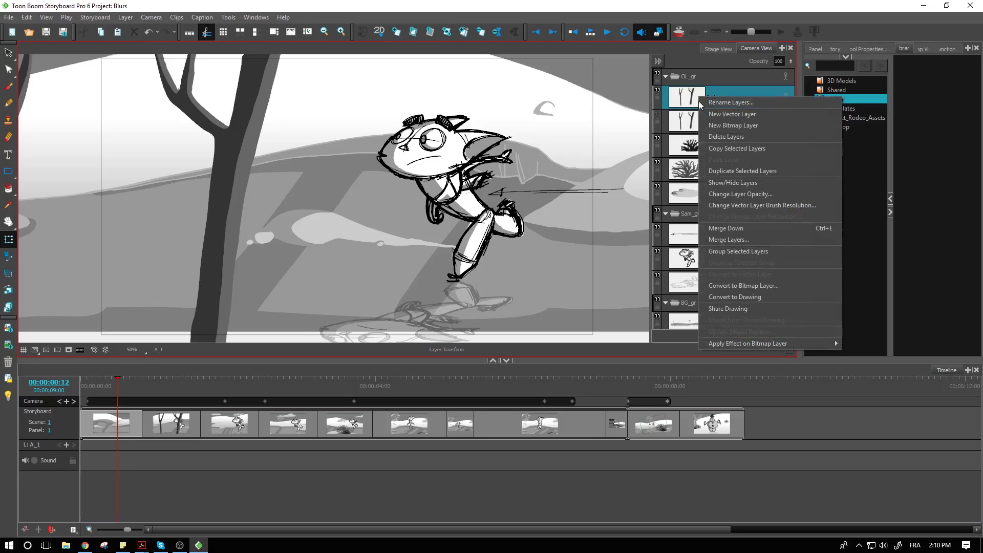
click(783, 288)
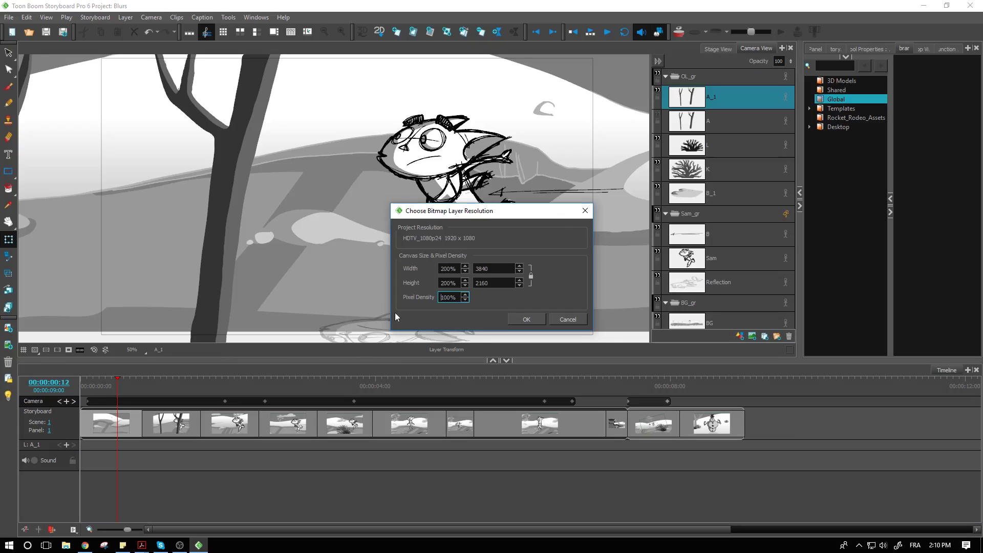
click(443, 269)
text(1)
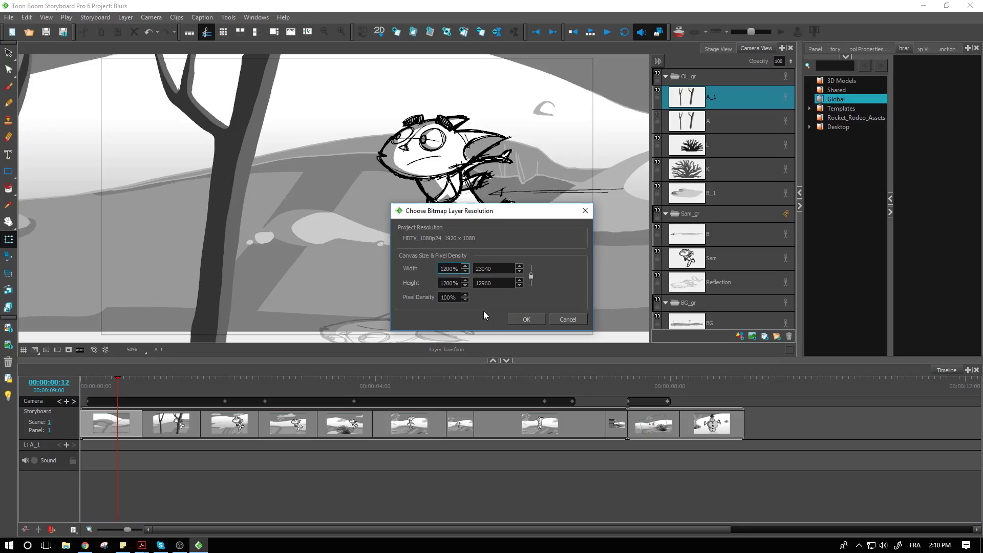
click(526, 319)
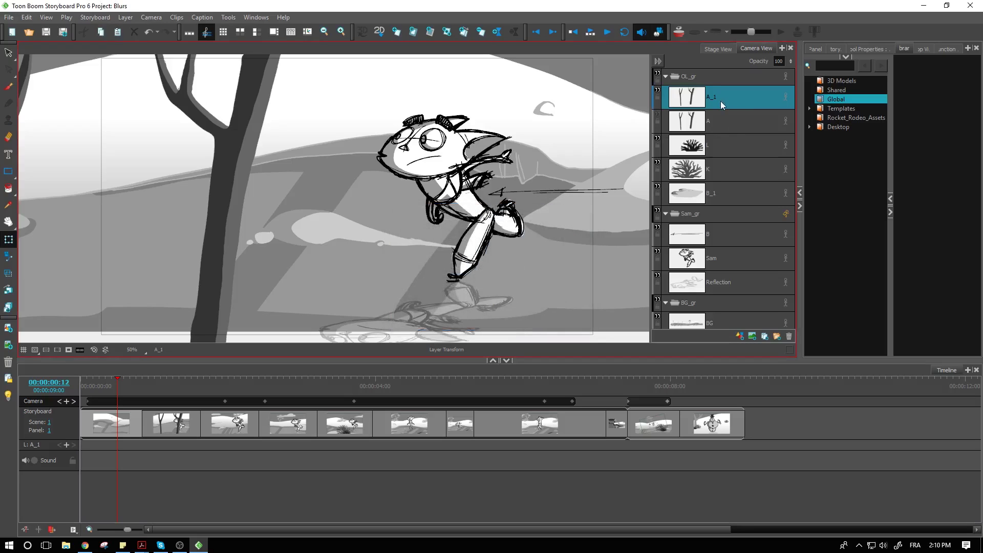
scroll(384, 259, down, 1)
scroll(359, 259, down, 1)
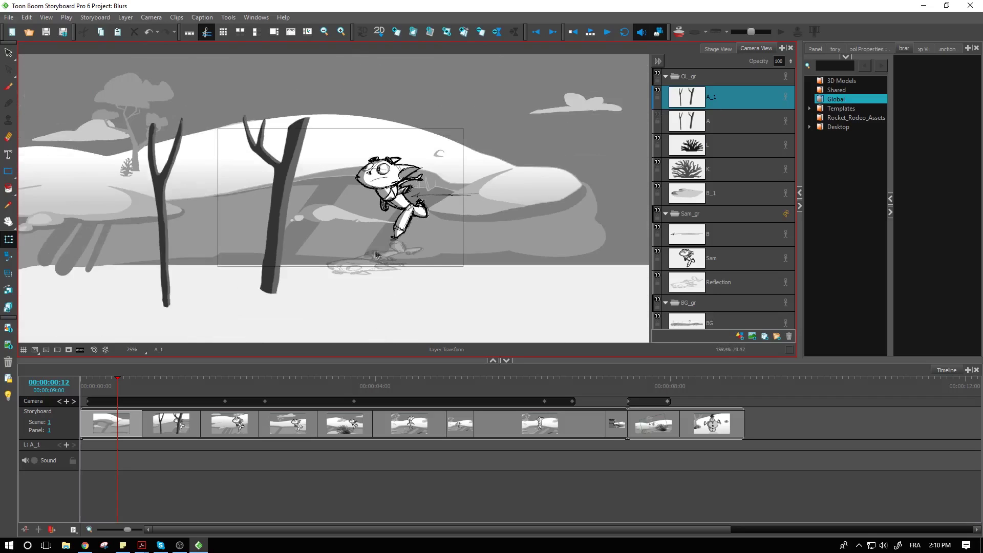
scroll(286, 258, down, 1)
scroll(320, 246, down, 1)
scroll(410, 215, down, 1)
scroll(507, 182, down, 1)
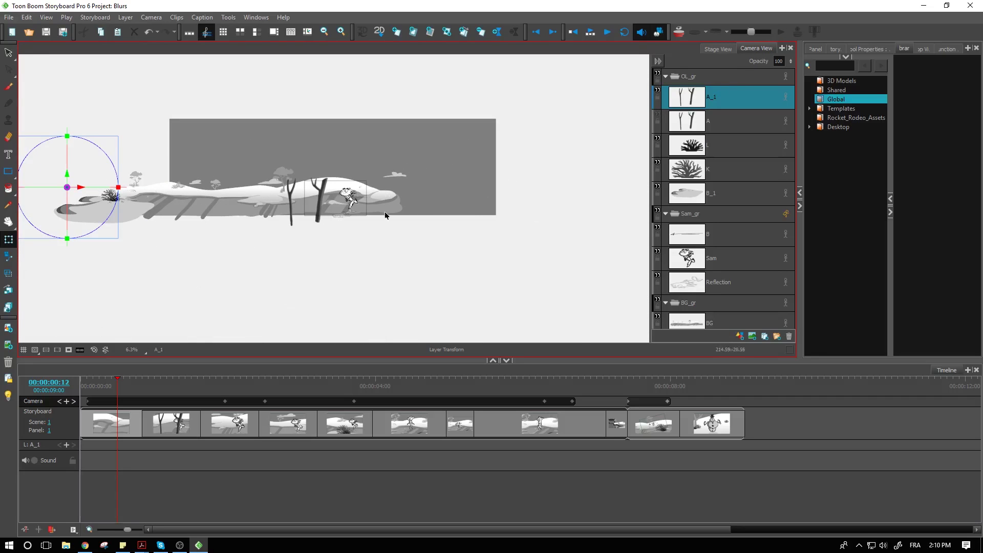
scroll(384, 215, down, 1)
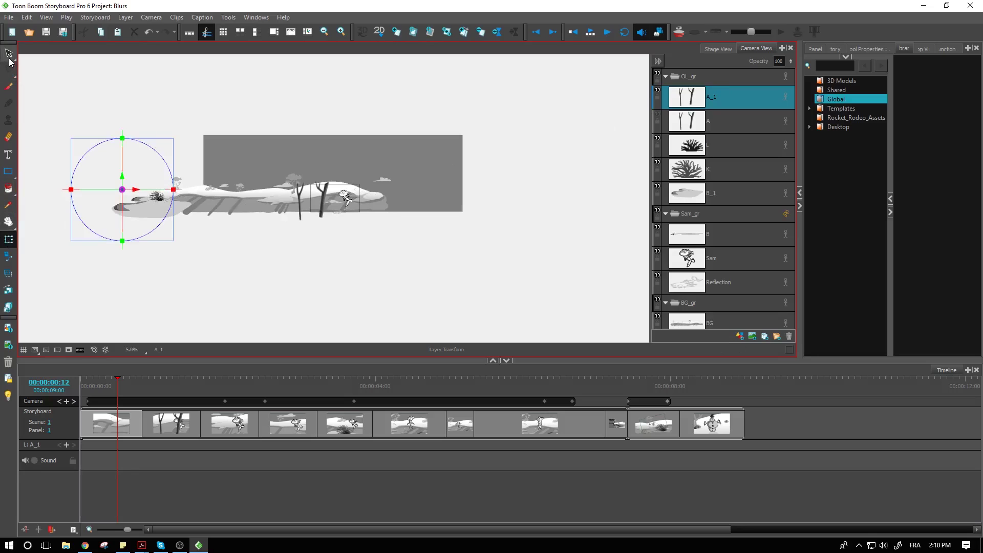
click(8, 53)
scroll(333, 194, down, 1)
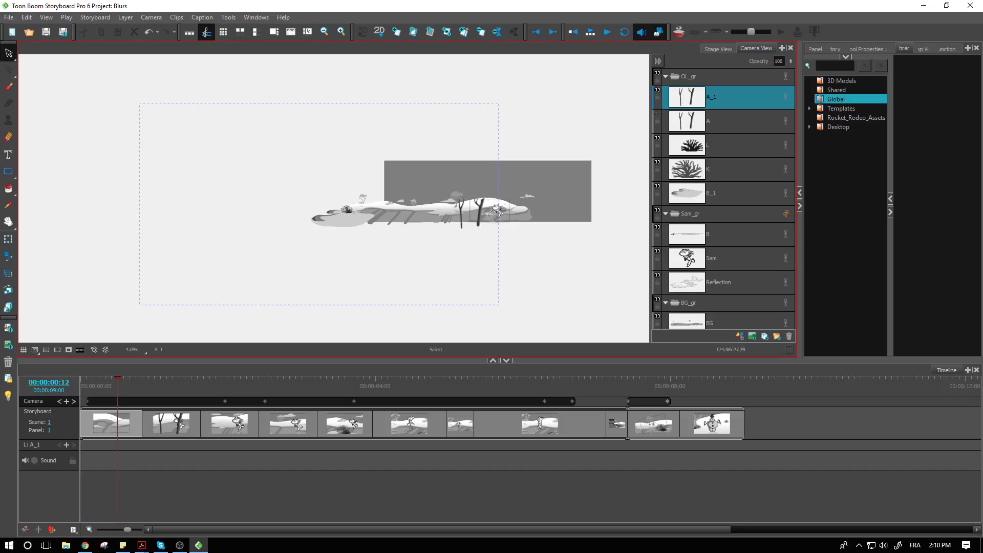
scroll(502, 211, up, 1)
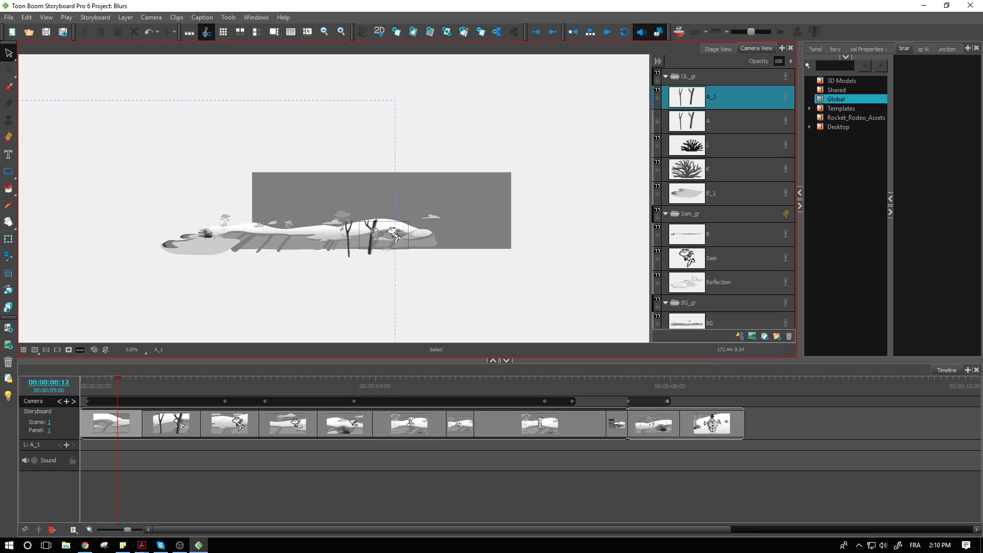
scroll(384, 233, up, 2)
scroll(384, 234, up, 1)
scroll(387, 225, up, 1)
scroll(390, 218, up, 1)
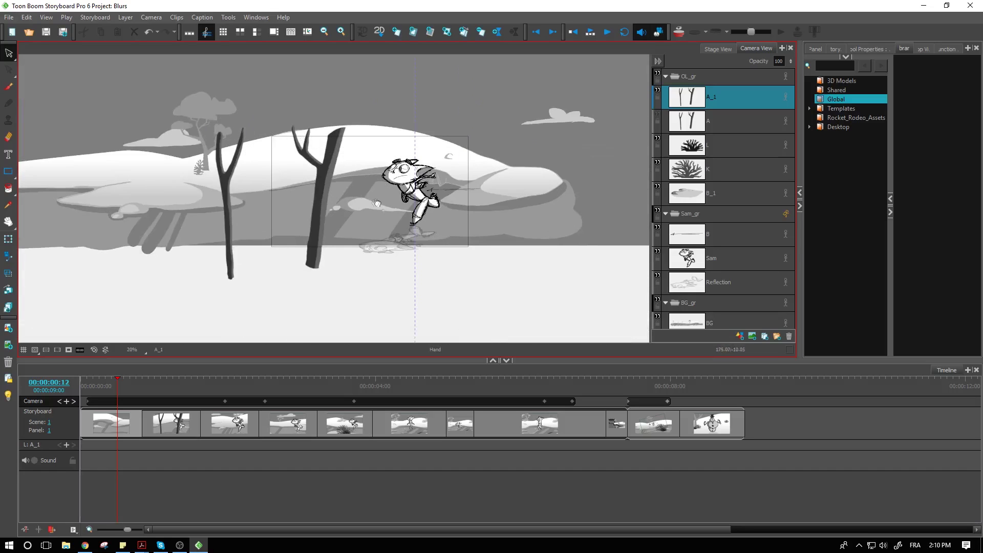
scroll(394, 210, up, 1)
scroll(435, 207, up, 1)
scroll(486, 215, up, 1)
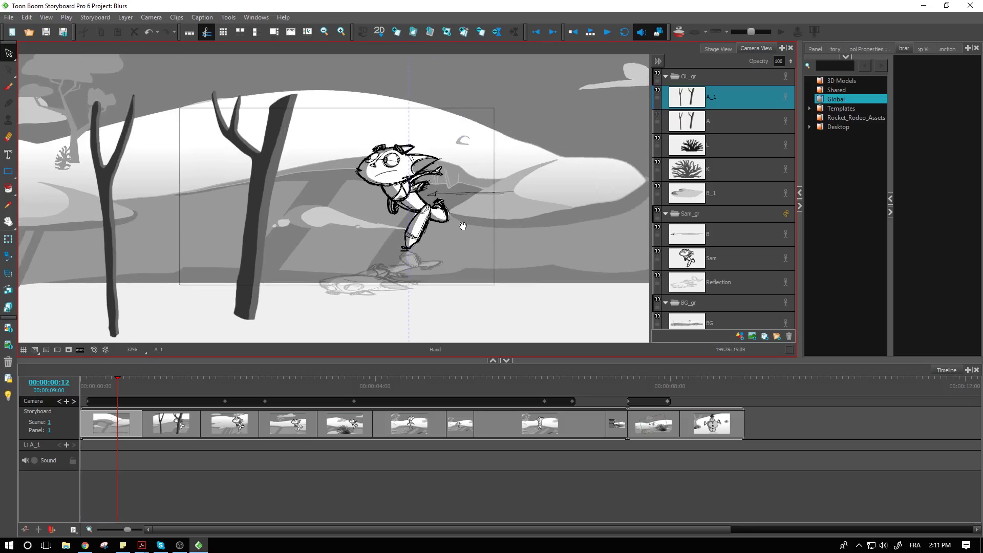
click(8, 239)
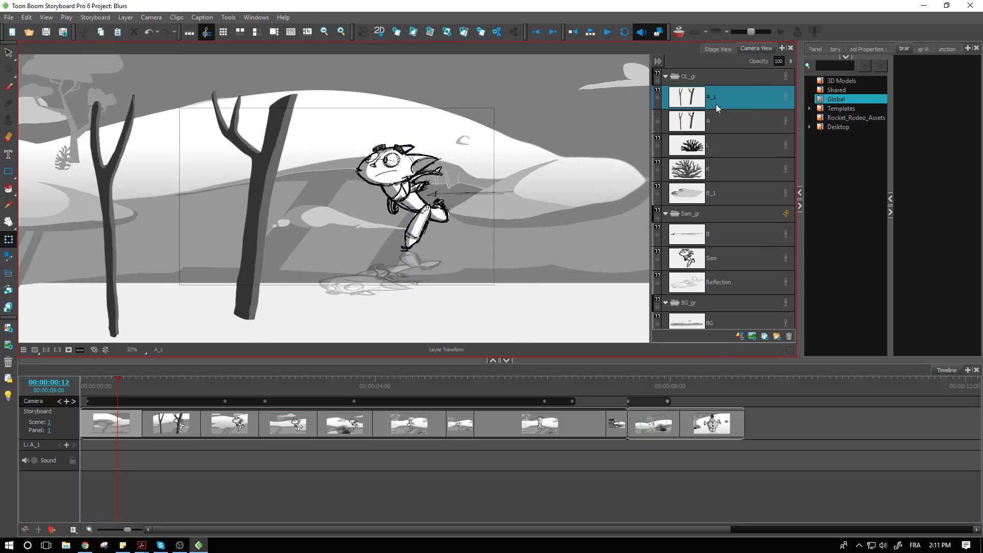
Step: Open Directional Blur settings for bitmap layer A_1 and select the length field
right_click(715, 103)
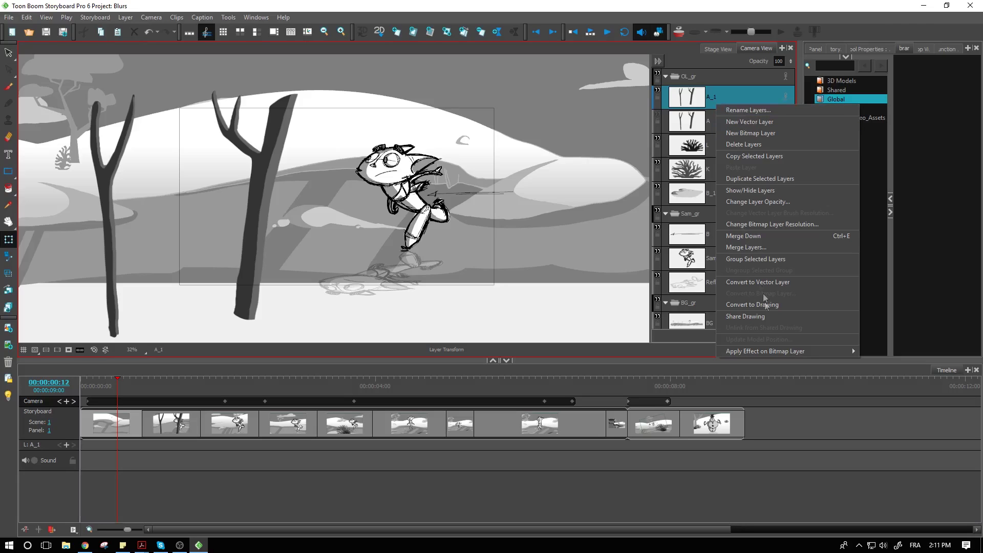
mouse_move(766, 351)
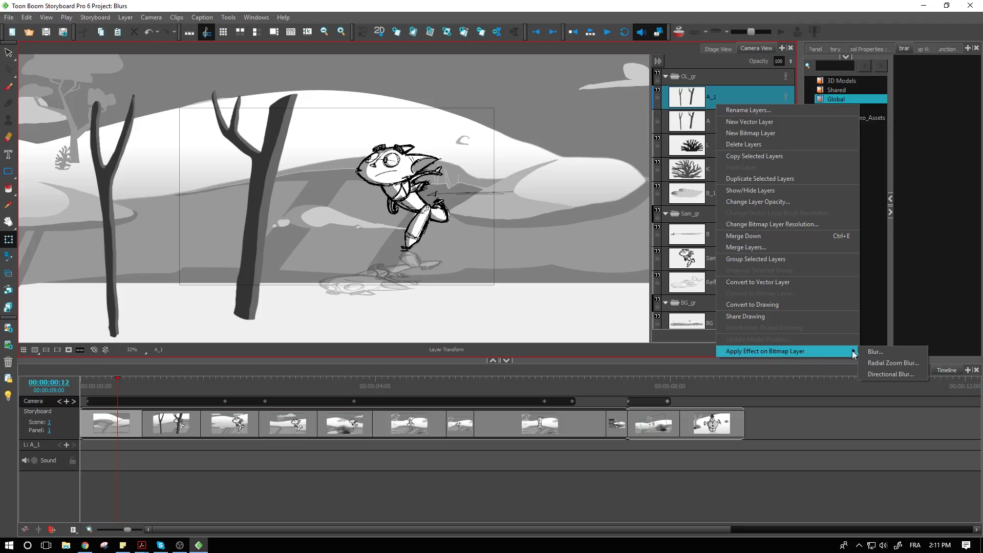
click(883, 375)
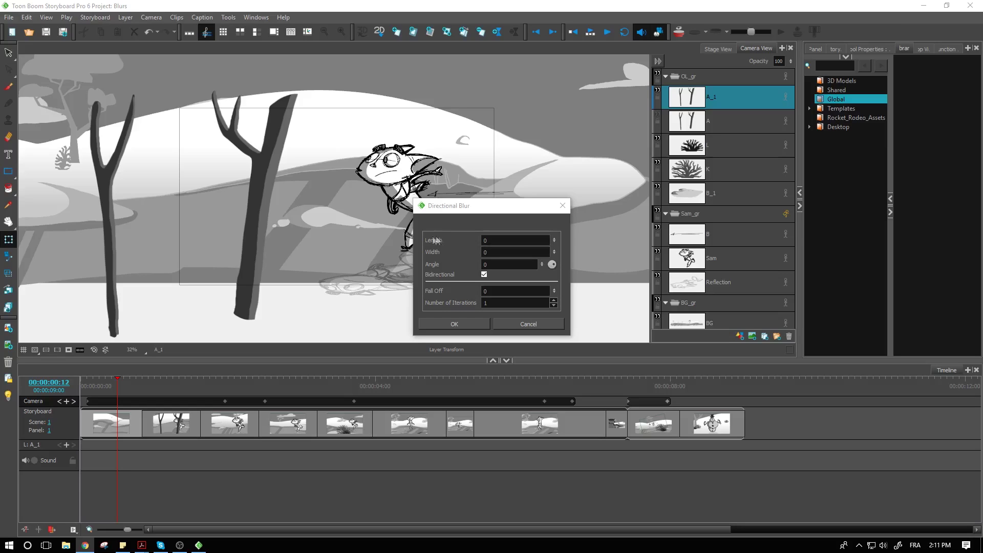
click(485, 240)
Step: Turn the blur angle dial to 359 and enable Bidirectional
drag(552, 264, 565, 259)
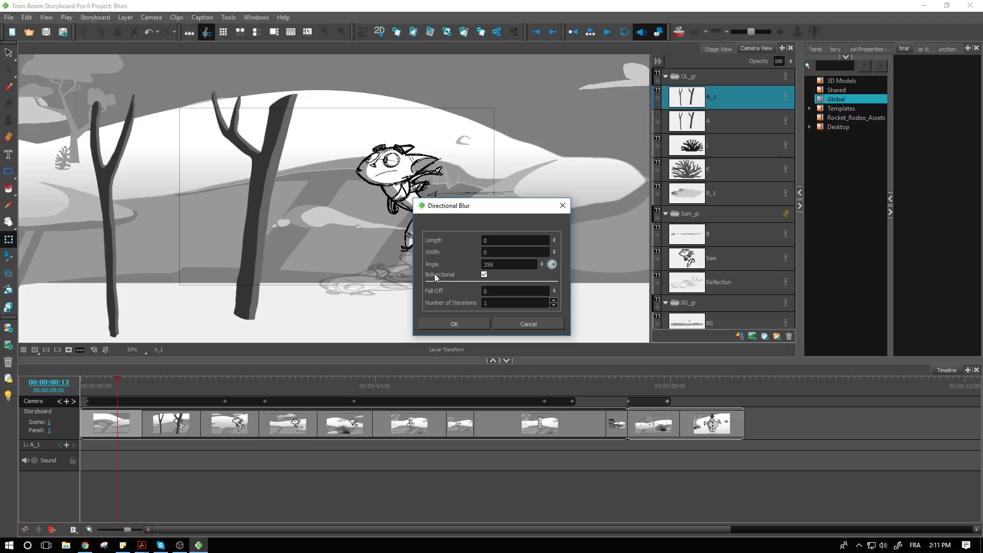
click(484, 275)
Step: Set blur length 500, angle 0 and fall off 75, then apply it to A_1
double_click(501, 240)
text(500)
click(554, 265)
double_click(484, 265)
double_click(489, 291)
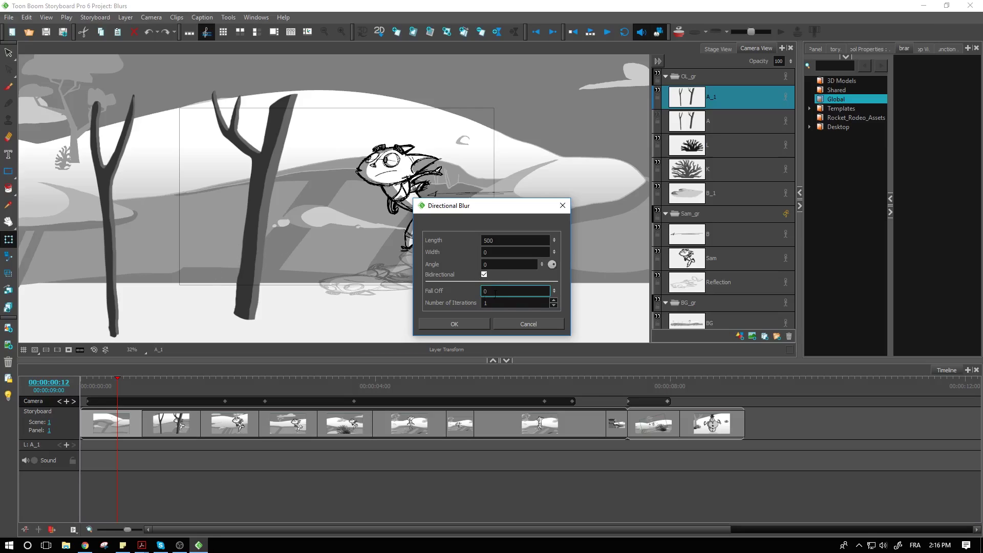
text(75)
click(445, 324)
click(456, 325)
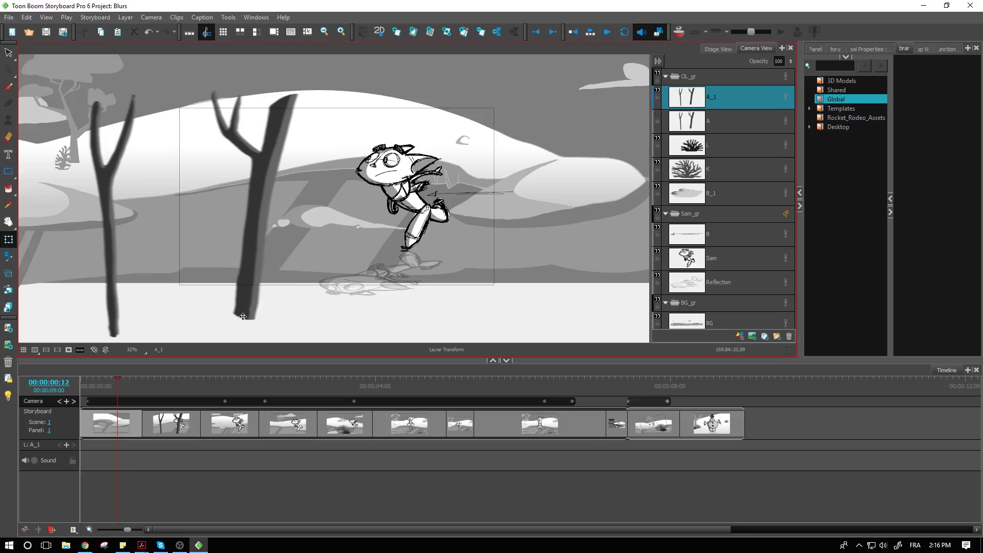
Step: Scrub the playhead across frames 14–18 to preview the blurred trees
click(124, 390)
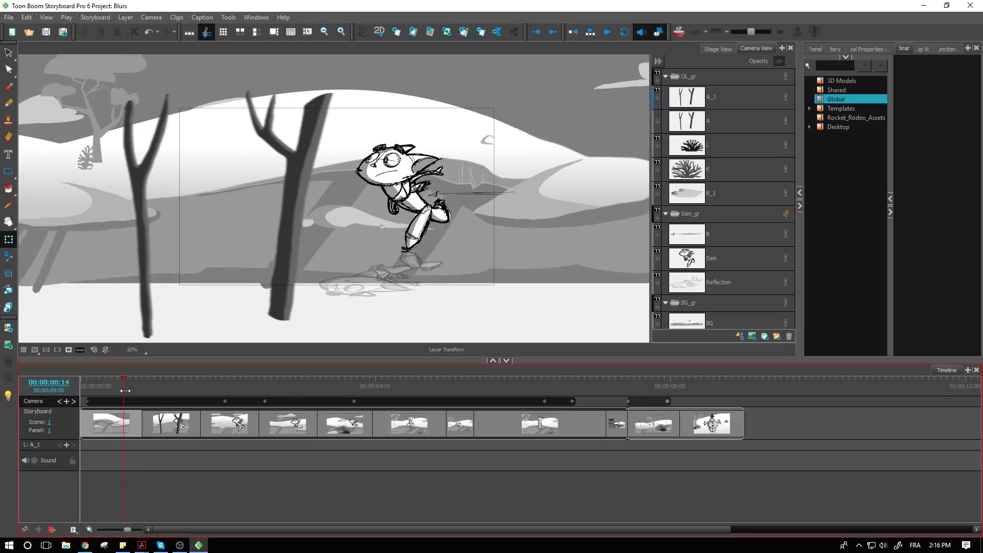
drag(125, 391, 136, 398)
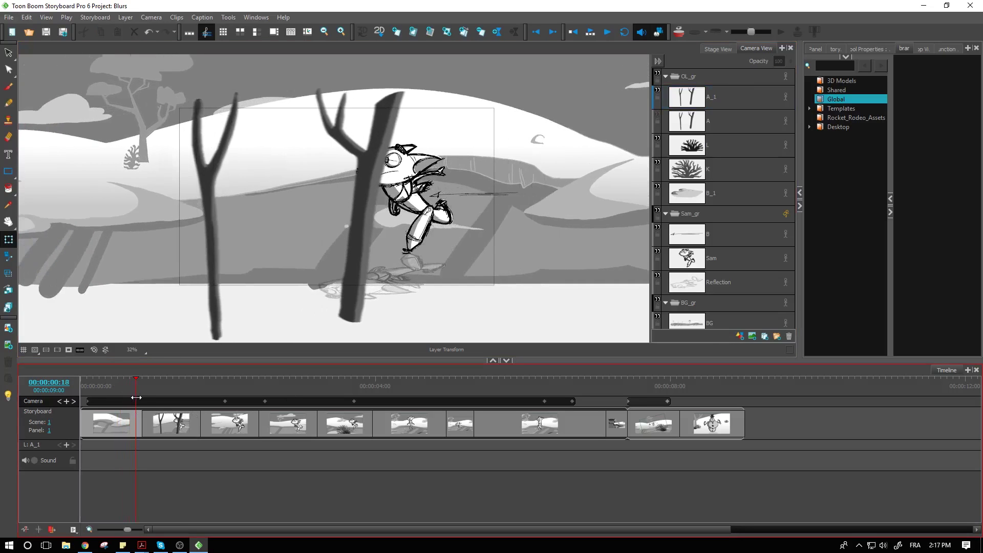
drag(137, 398, 127, 398)
Step: Undo the directional blur on A_1 so the trees are sharp again
click(183, 266)
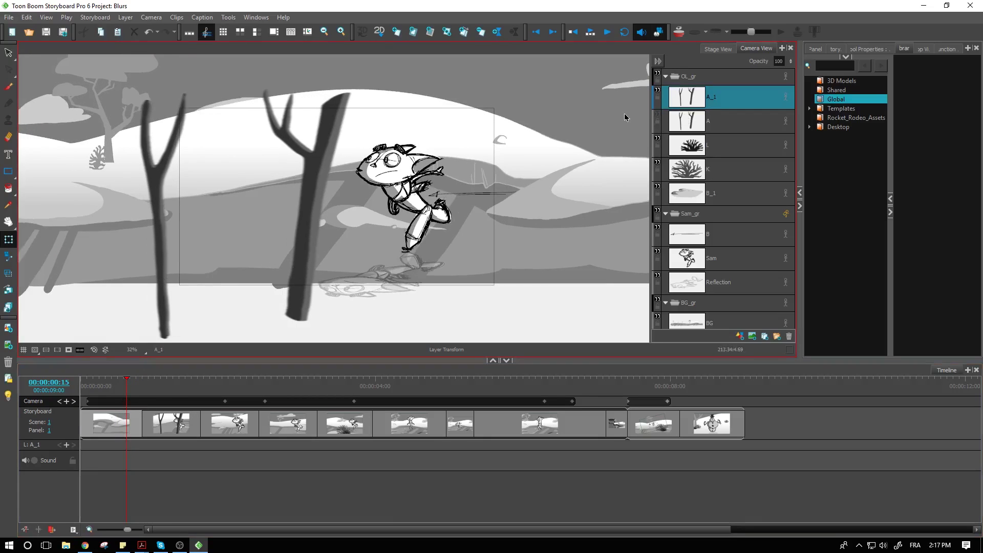
key(ctrl+z)
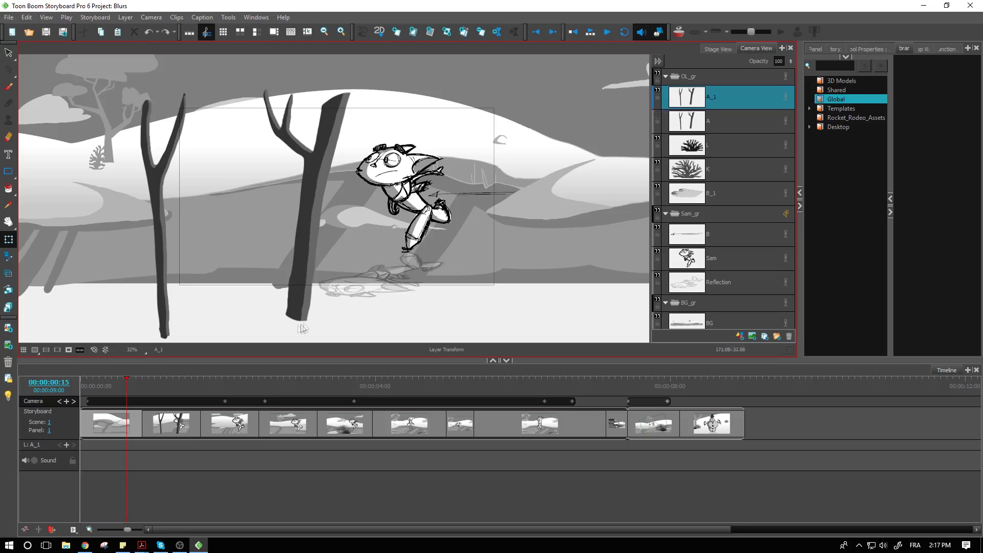
right_click(702, 98)
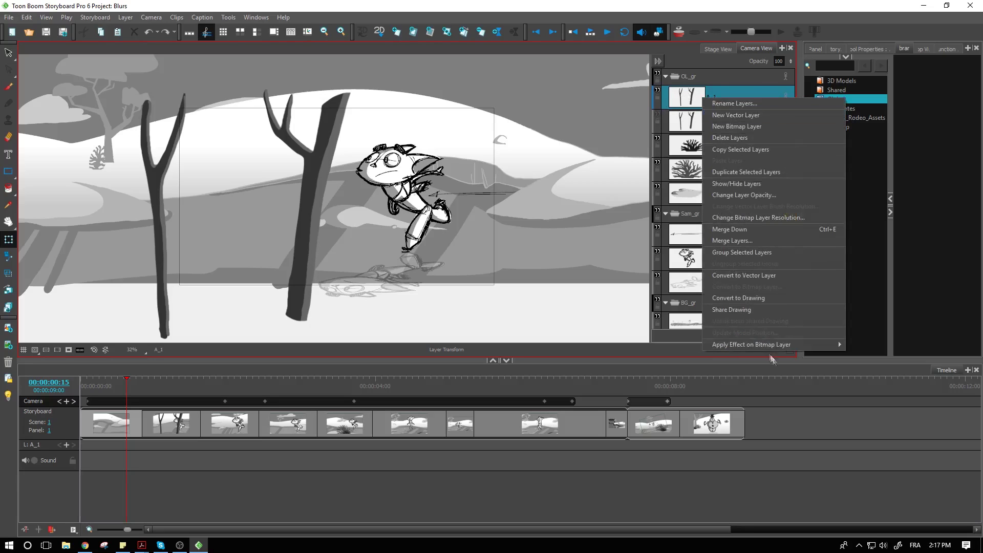
mouse_move(751, 344)
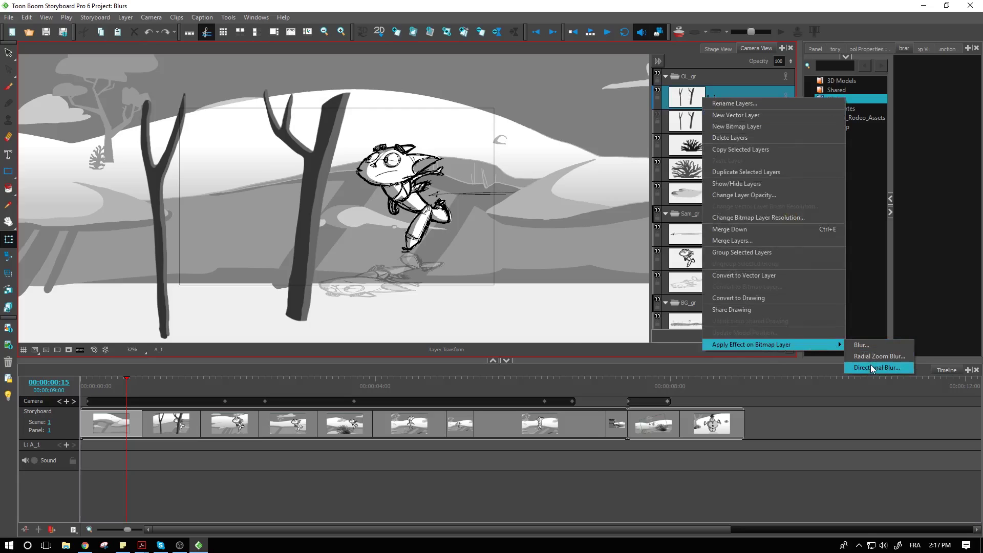
Step: Reapply the directional blur to A_1 with fall off lowered to 25
click(872, 368)
click(495, 291)
text(75)
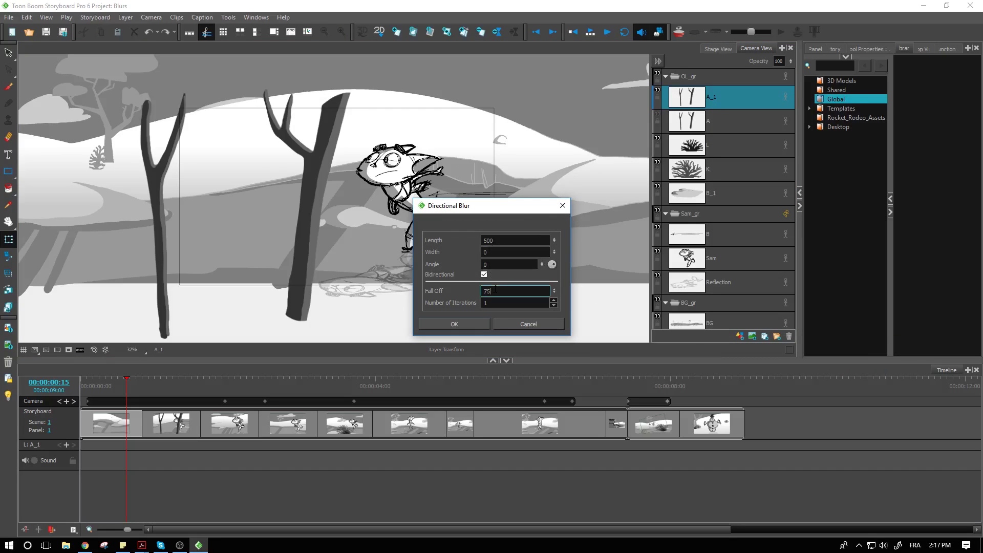
double_click(491, 290)
text(25)
click(457, 324)
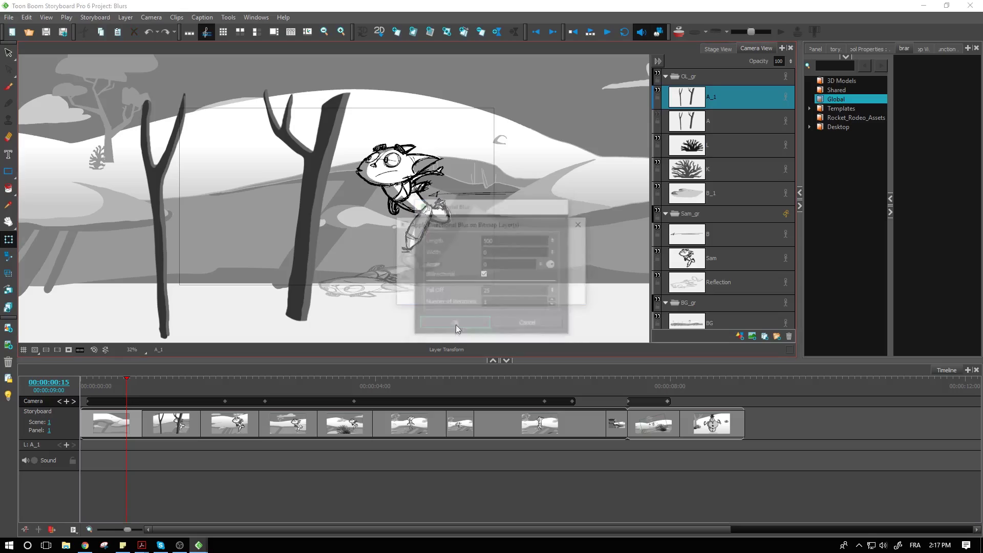